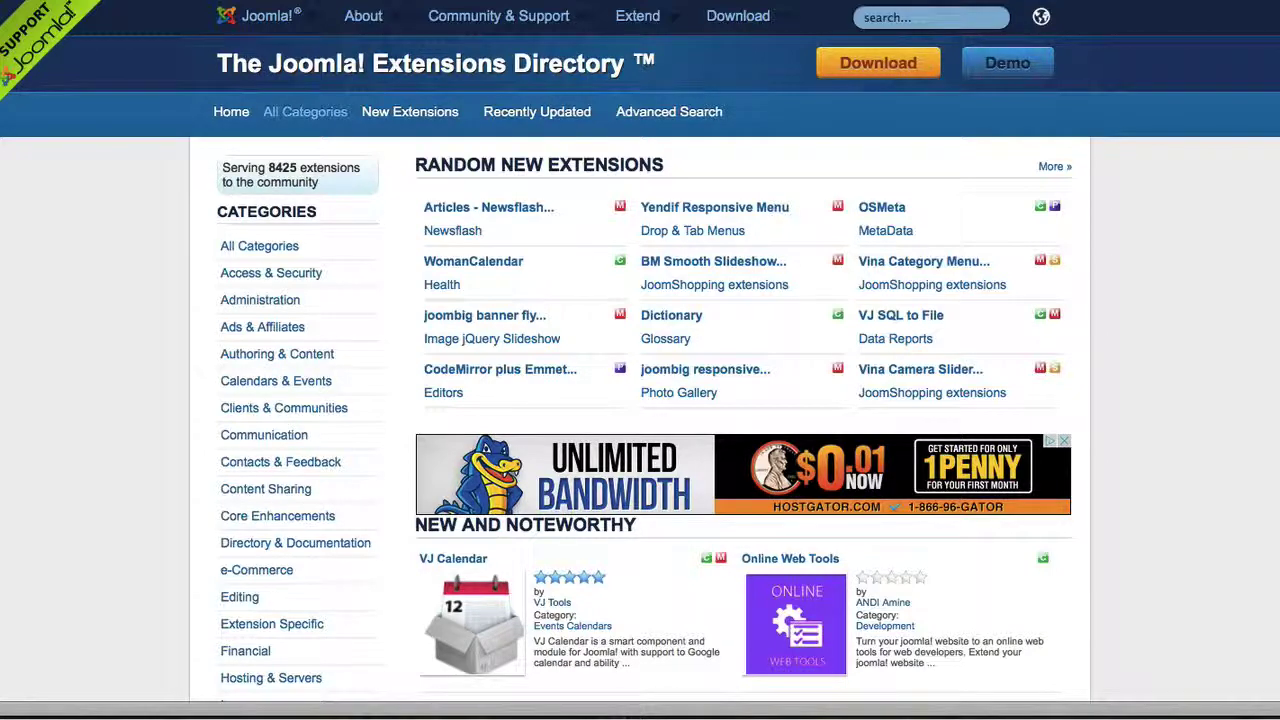
- Look through the Joomla! Extensions Directory home page, including its new, noteworthy, recently updated and random extensions
scroll(85, 238, "down", 3)
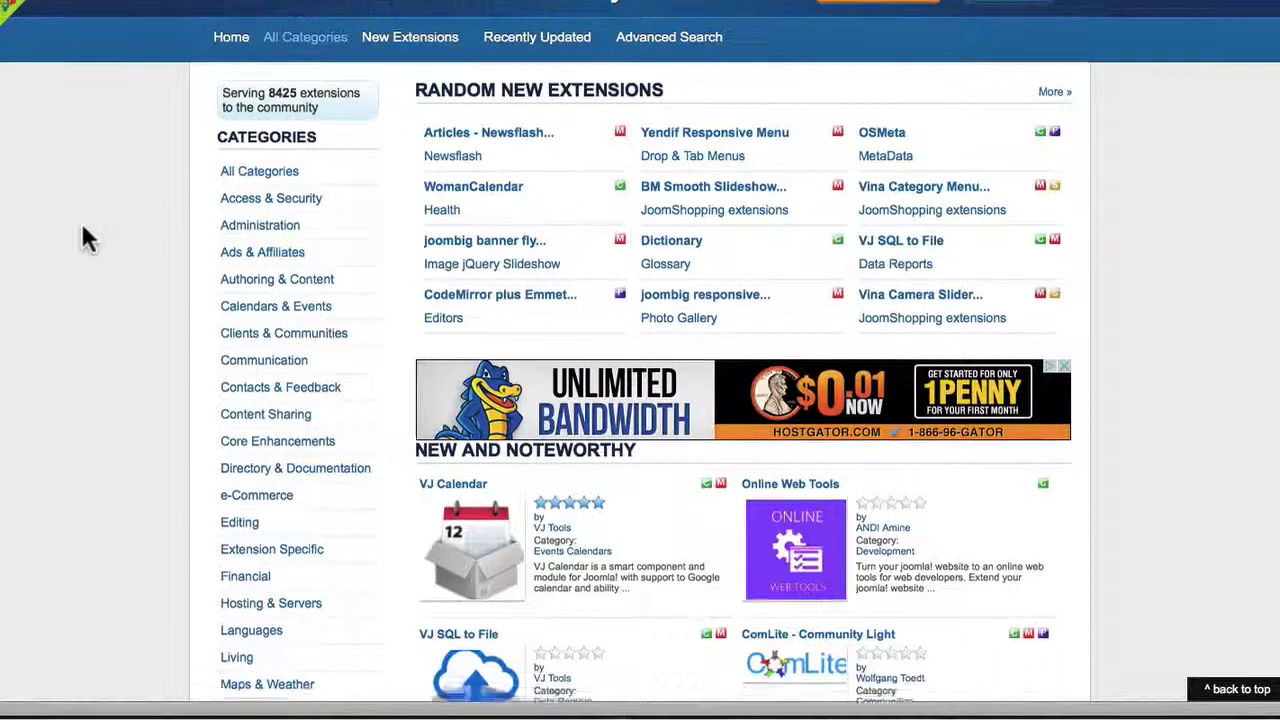
scroll(85, 238, "down", 3)
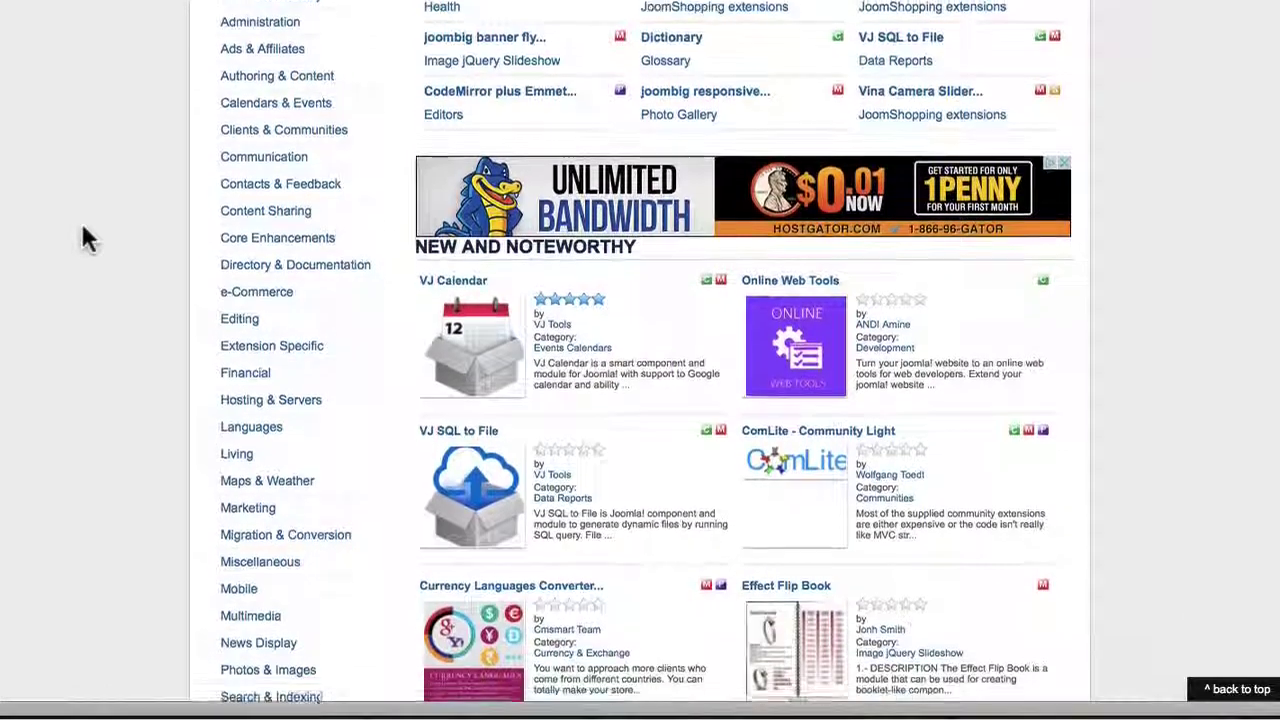
scroll(85, 238, "down", 3)
scroll(85, 238, "down", 5)
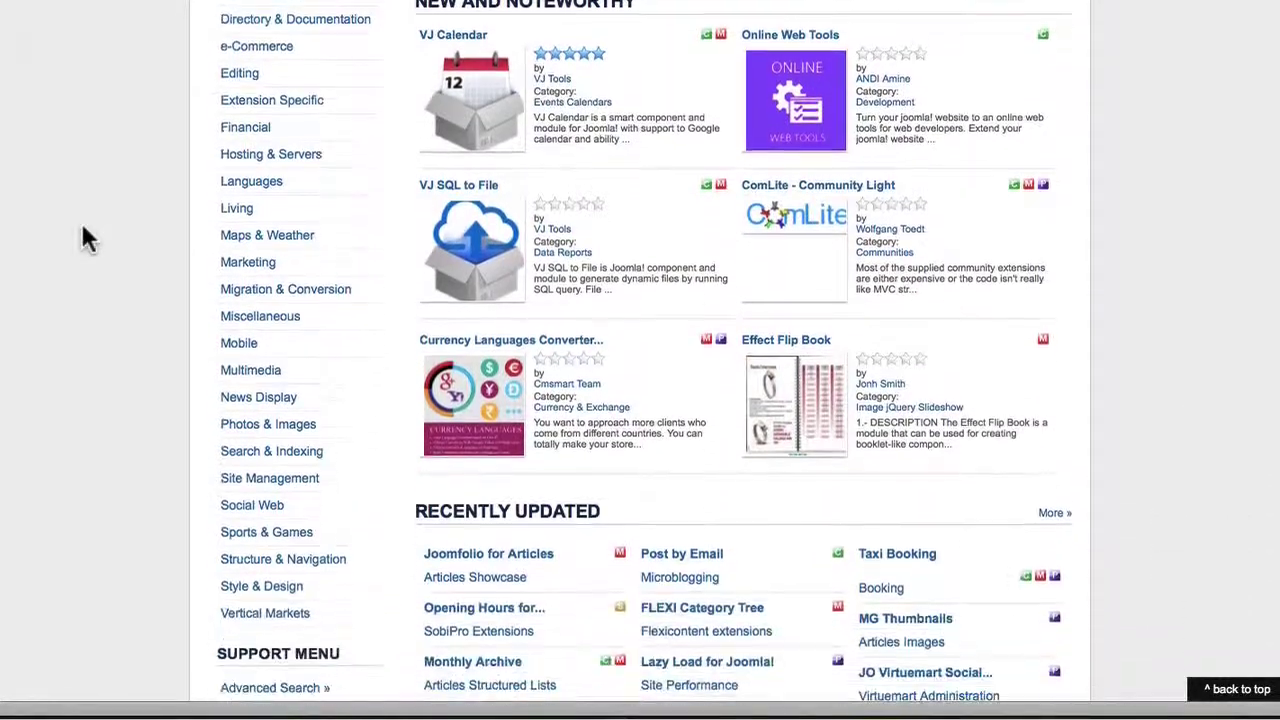
scroll(85, 238, "down", 4)
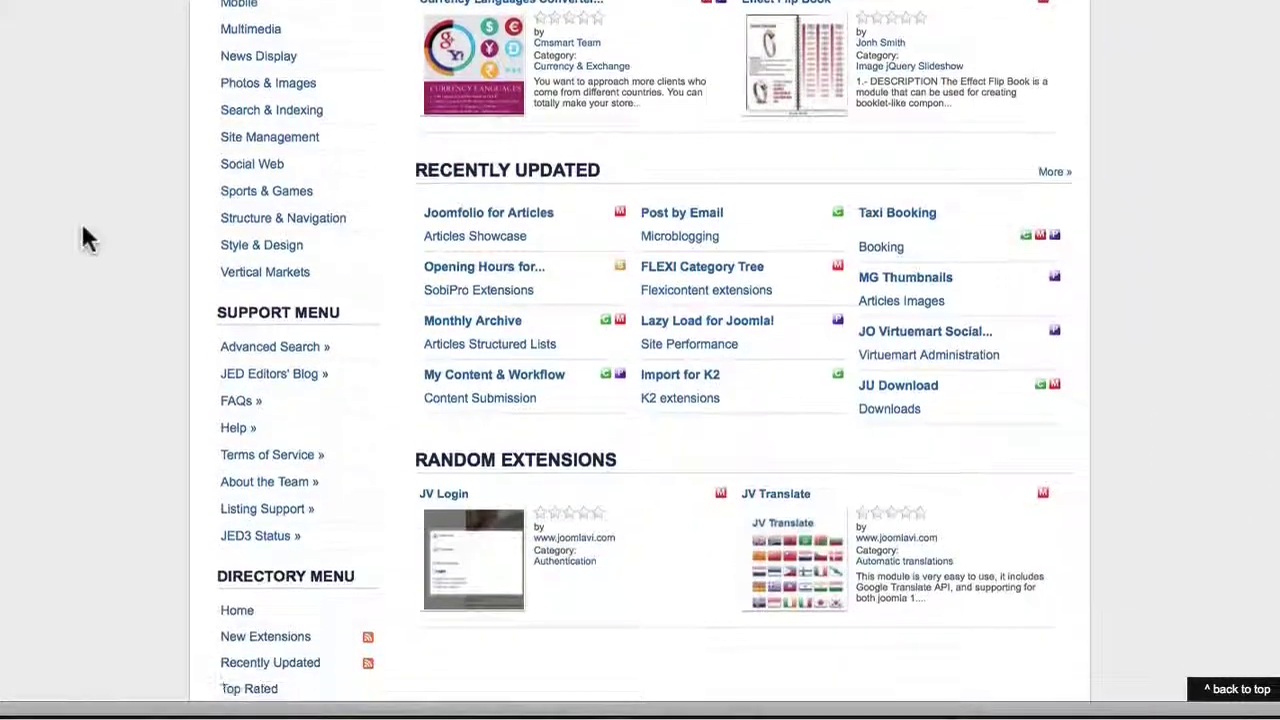
scroll(85, 238, "up", 15)
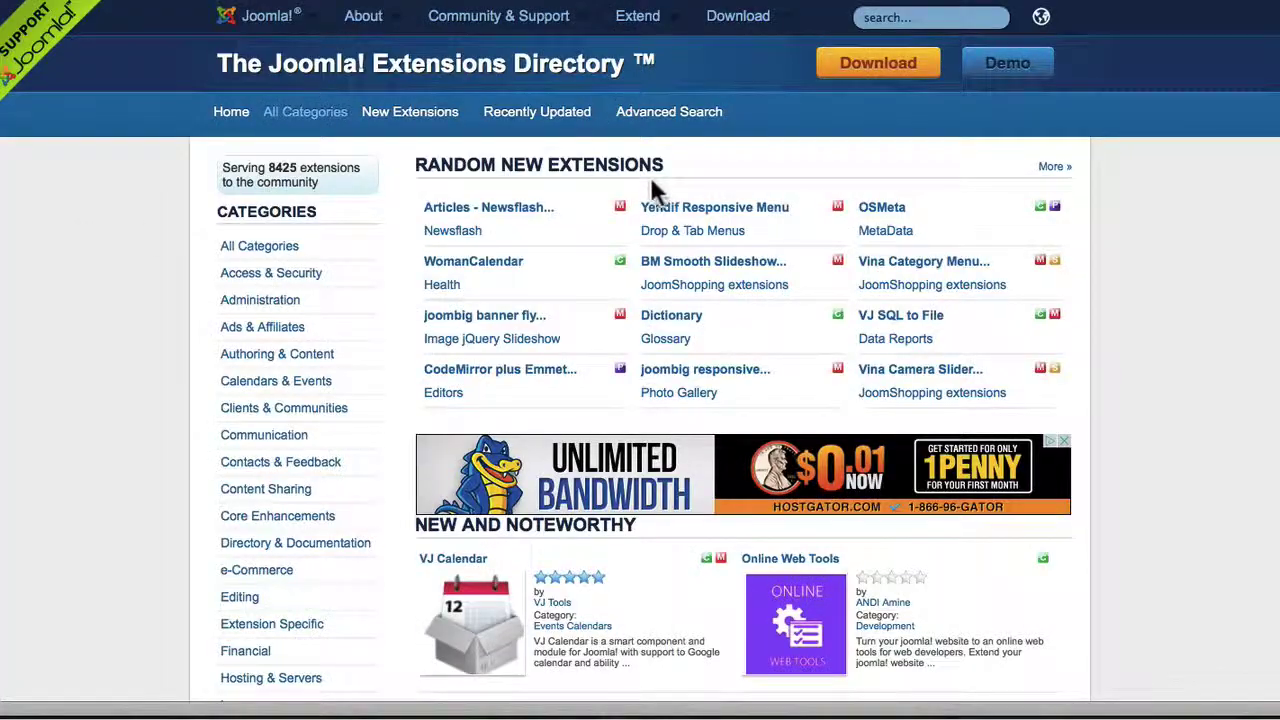
scroll(600, 232, "down", 3)
scroll(600, 232, "down", 10)
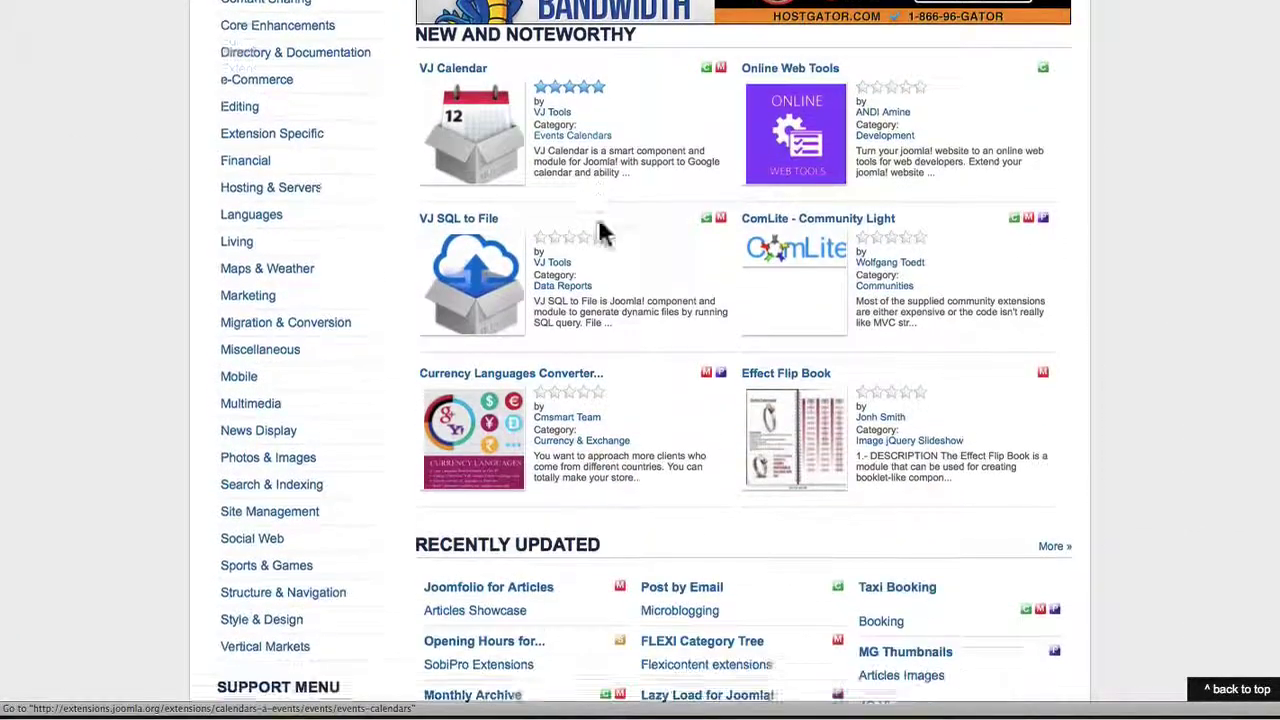
scroll(603, 232, "down", 1)
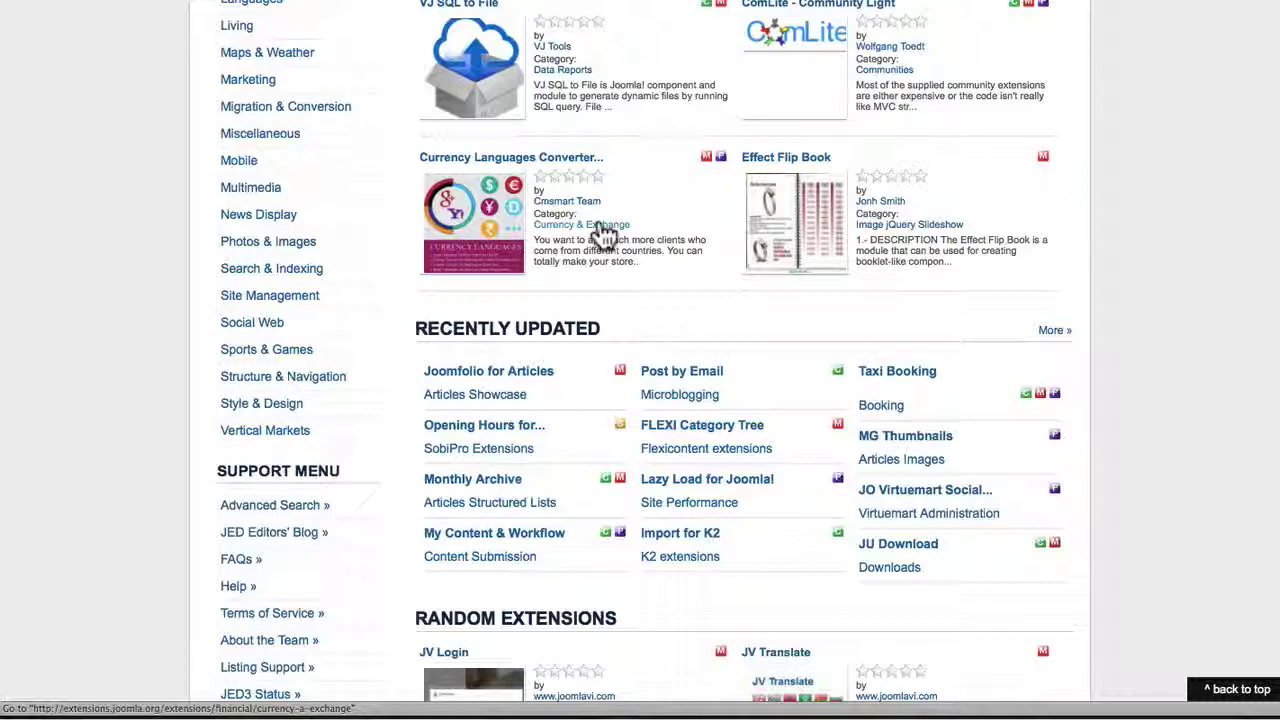
scroll(603, 232, "down", 7)
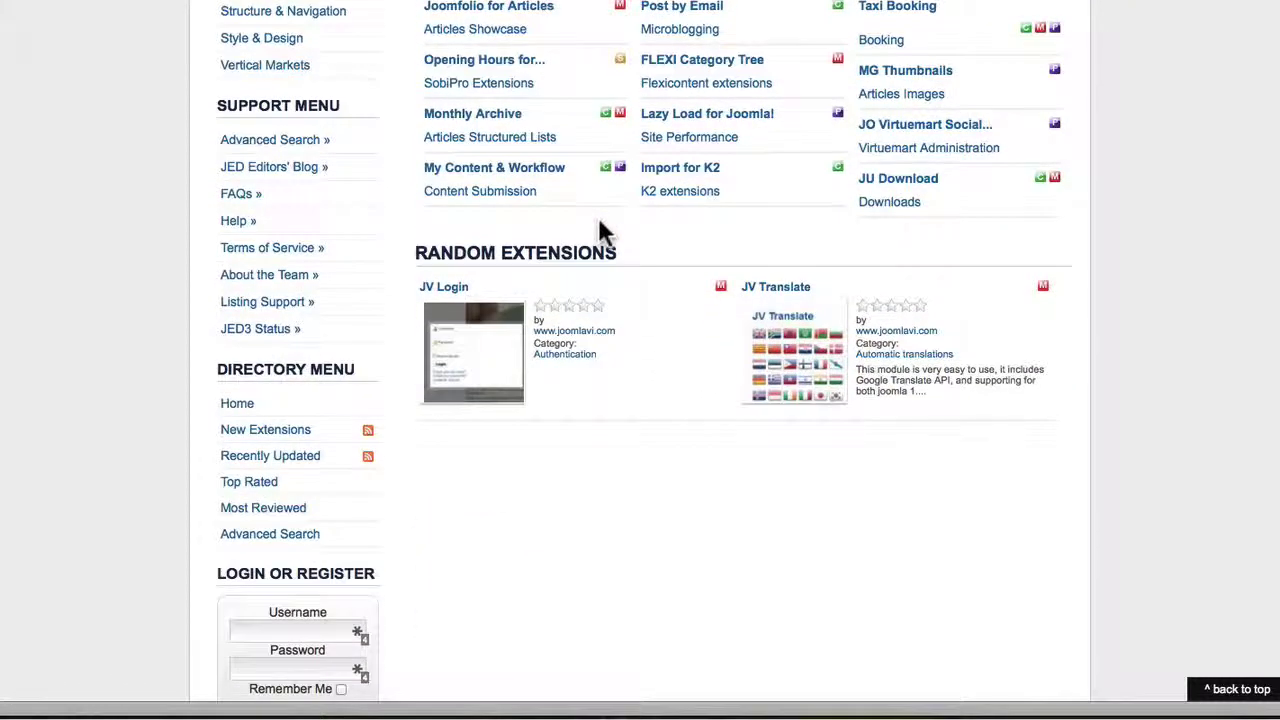
scroll(598, 232, "up", 20)
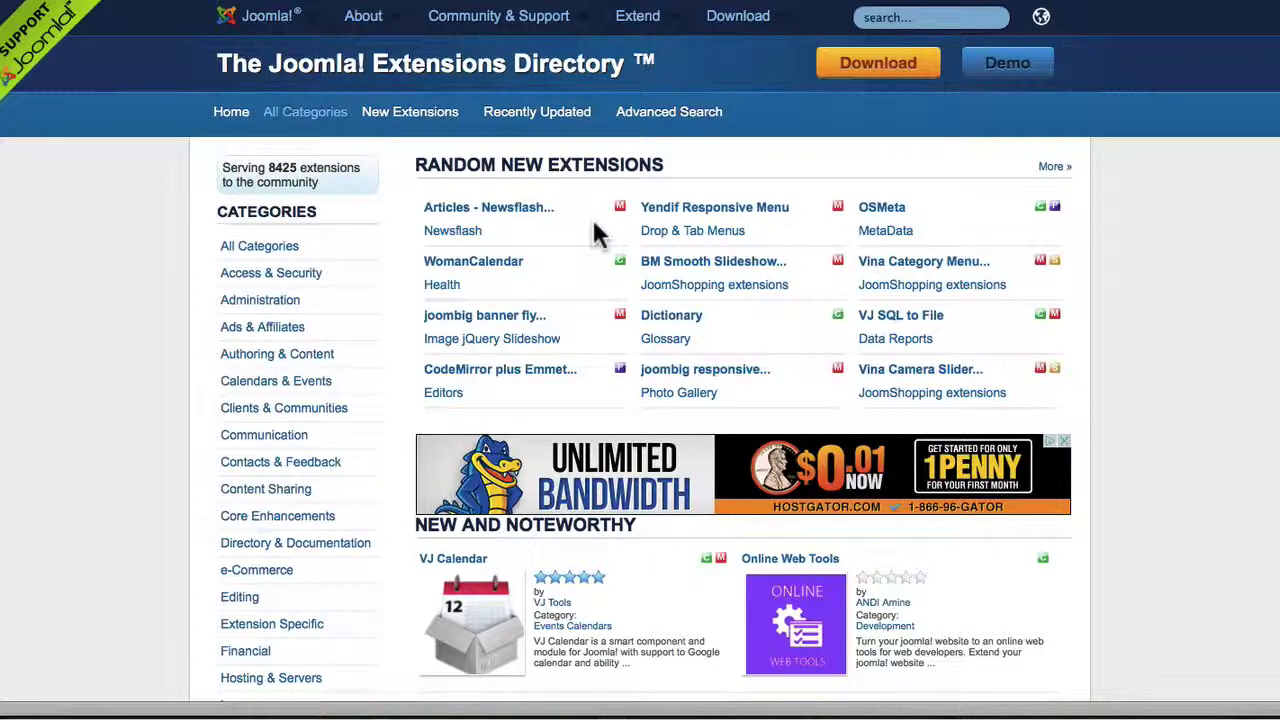
- Open the Calendars & Events category in the directory and look over its popular extensions
left_click(268, 390)
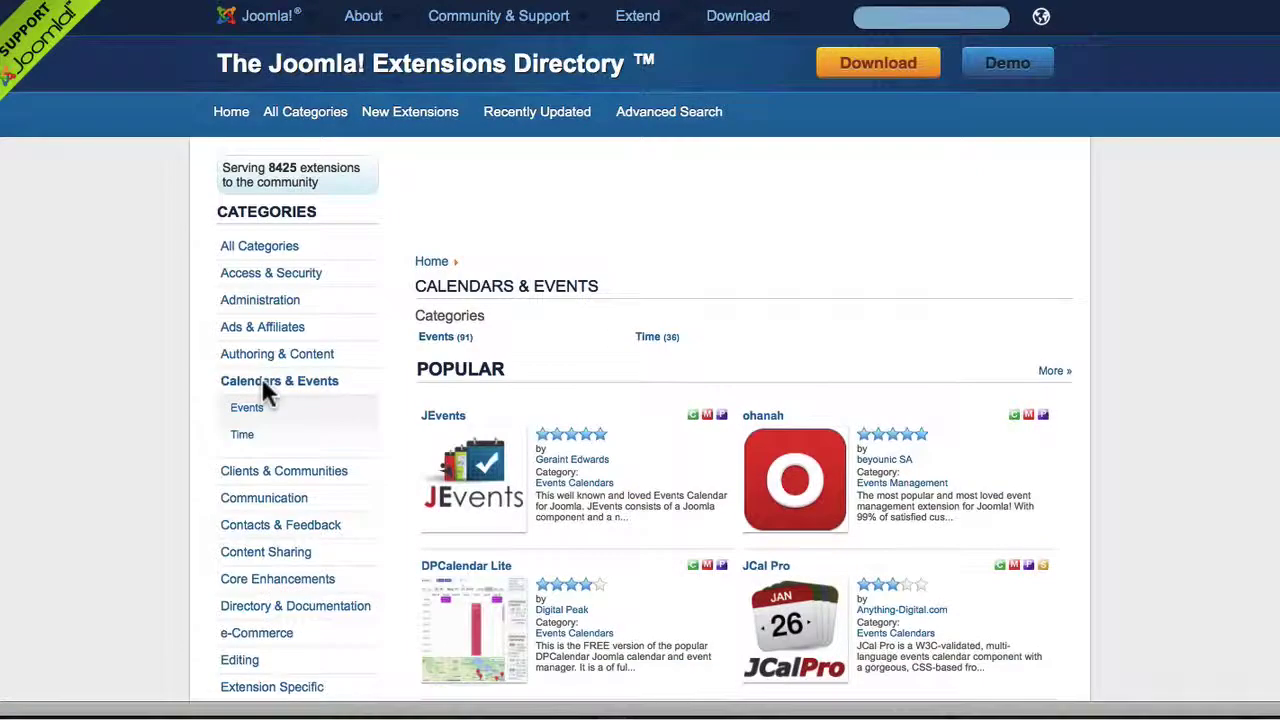
scroll(551, 354, "down", 2)
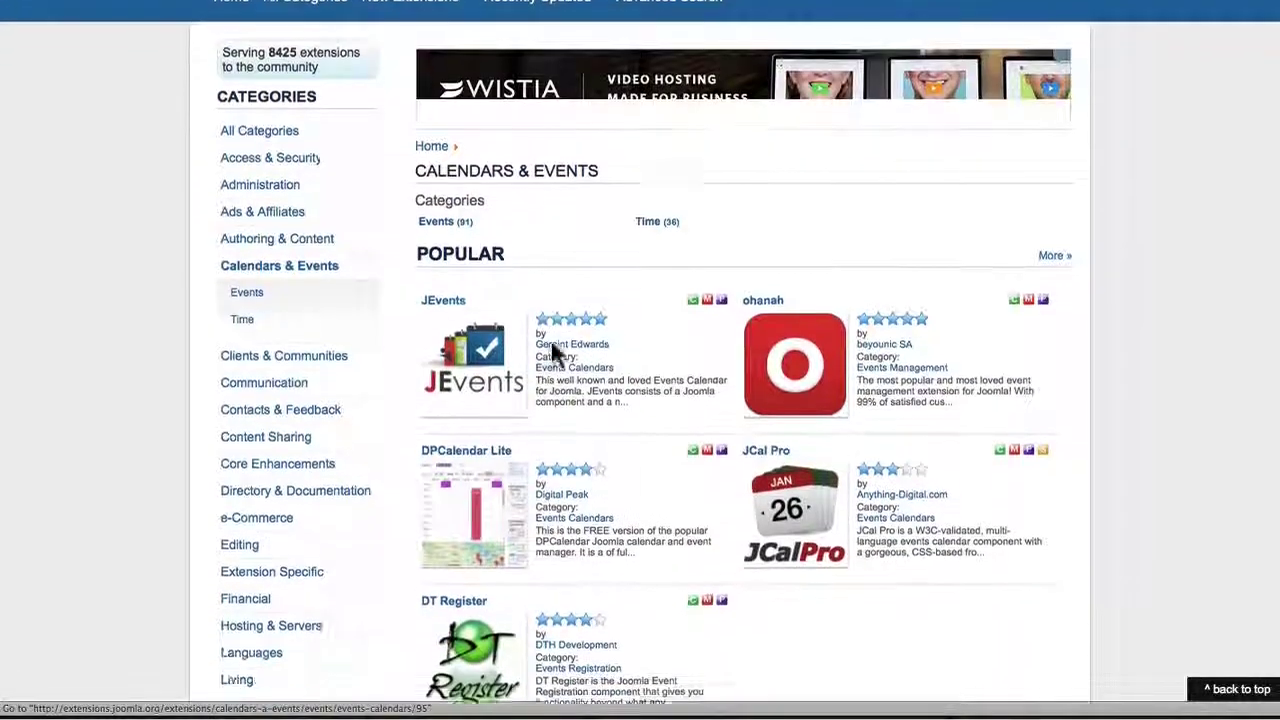
scroll(551, 354, "down", 3)
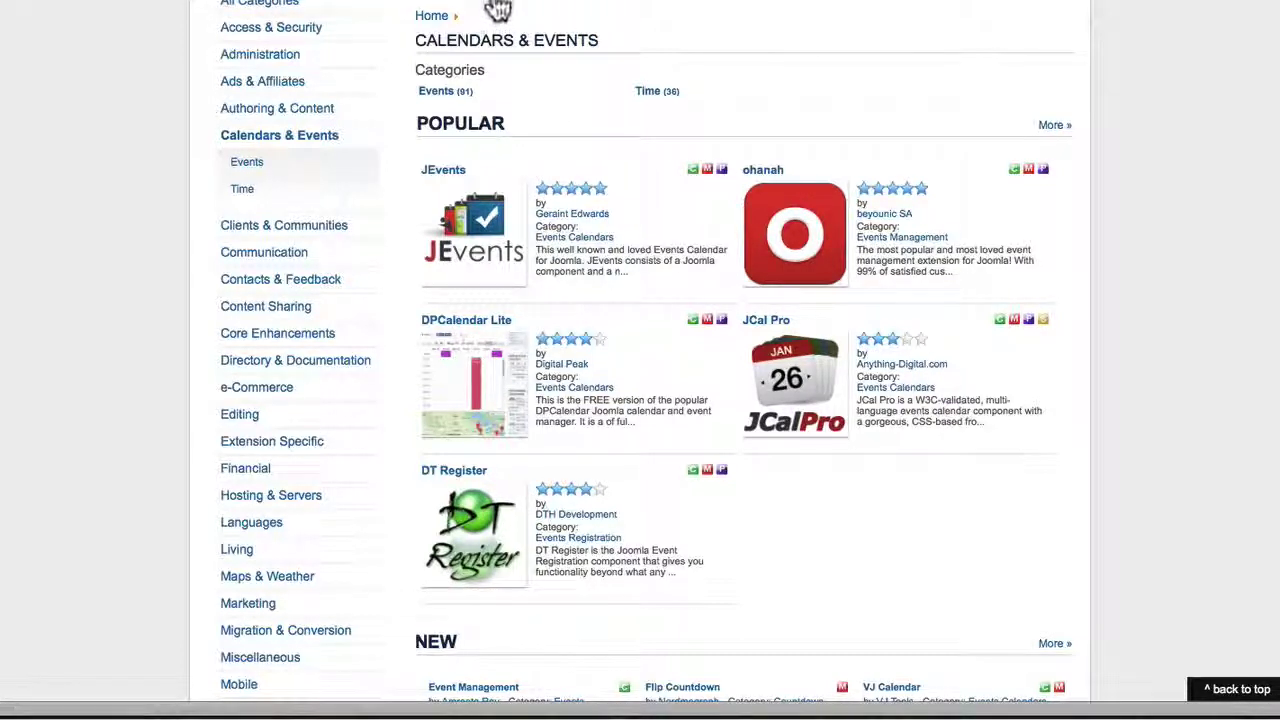
- Switch to the Joomla! administrator Control Panel and open the Extension Manager's web installation catalogue
left_click(273, 1)
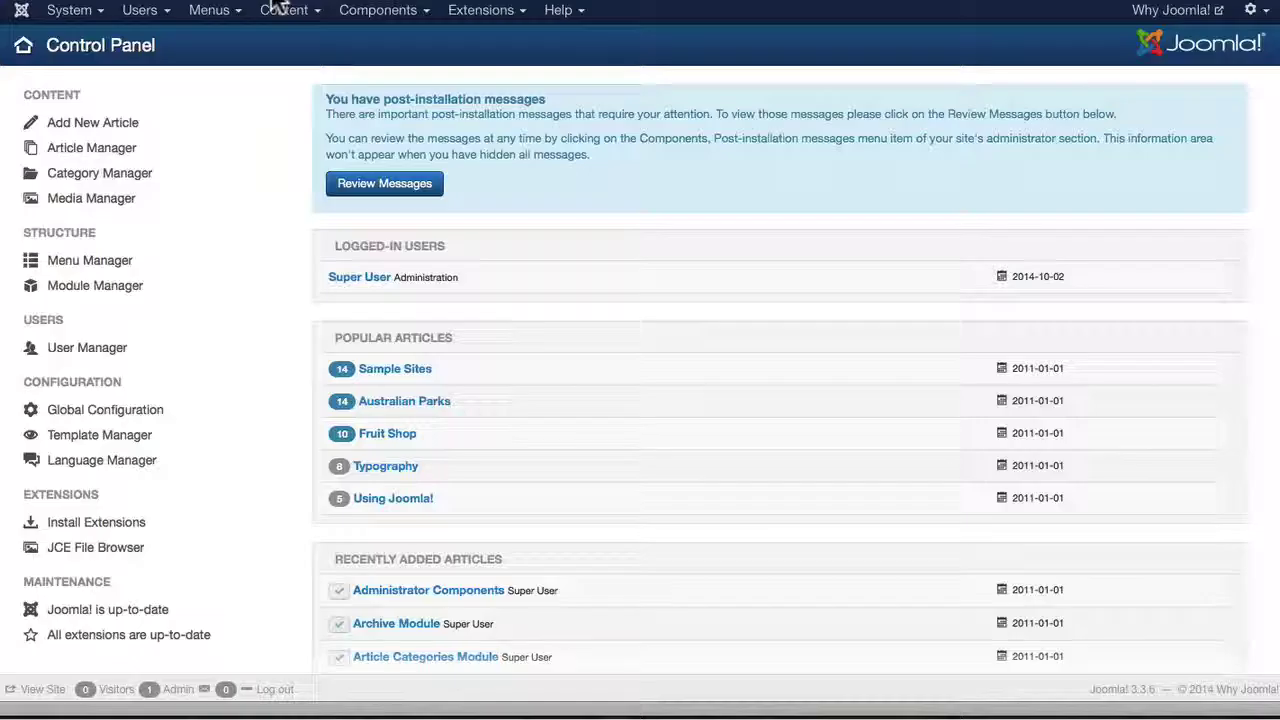
left_click(472, 14)
left_click(475, 41)
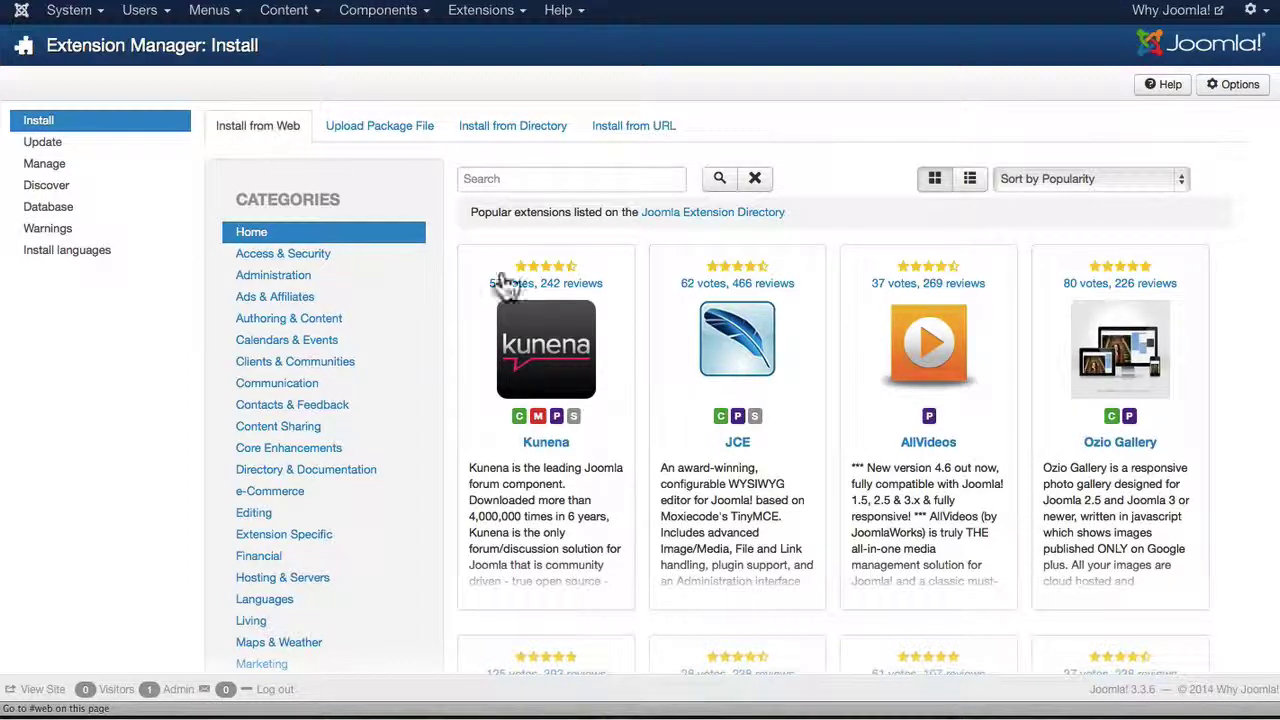
scroll(323, 330, "down", 5)
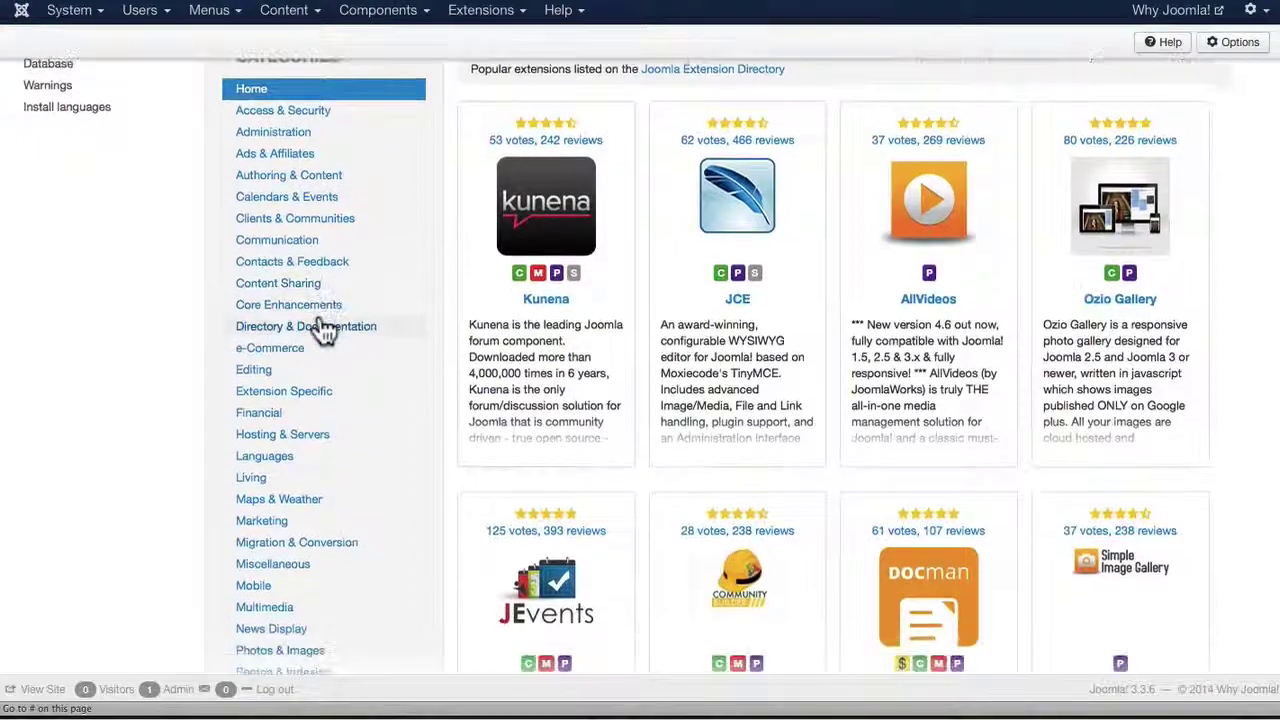
scroll(323, 330, "up", 6)
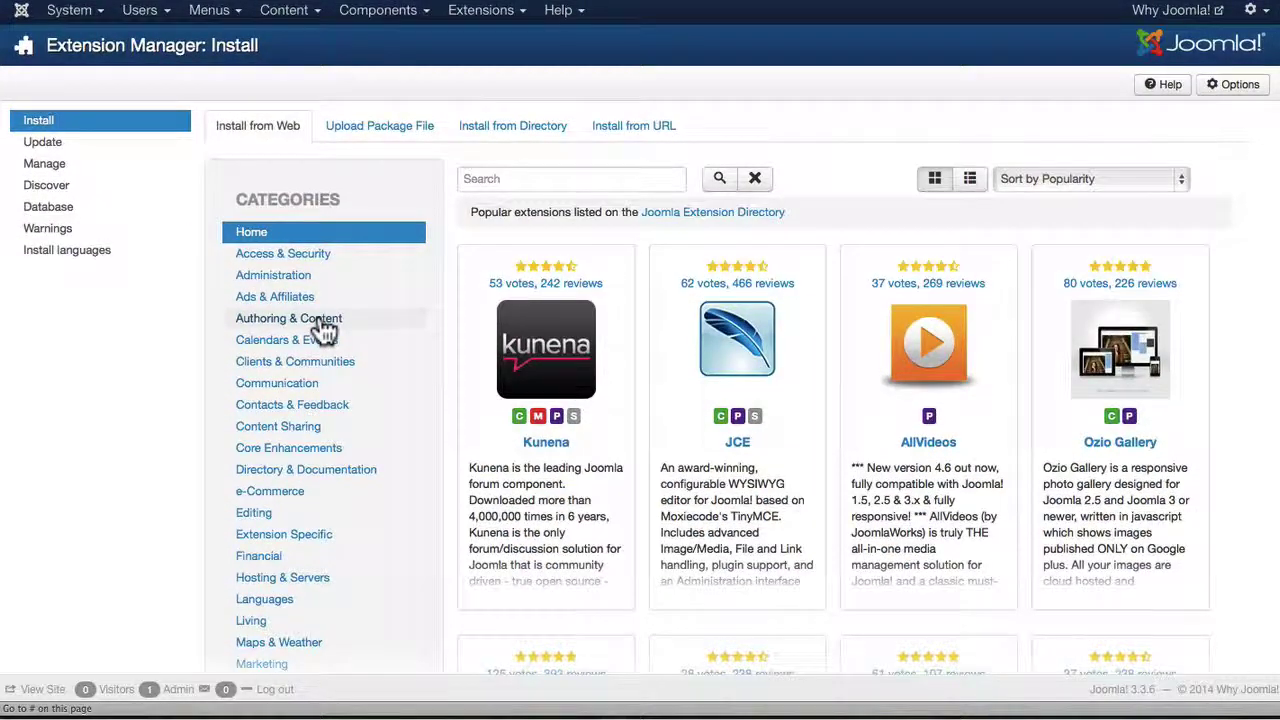
- Search the web installation catalogue for "calendar"
left_click(520, 179)
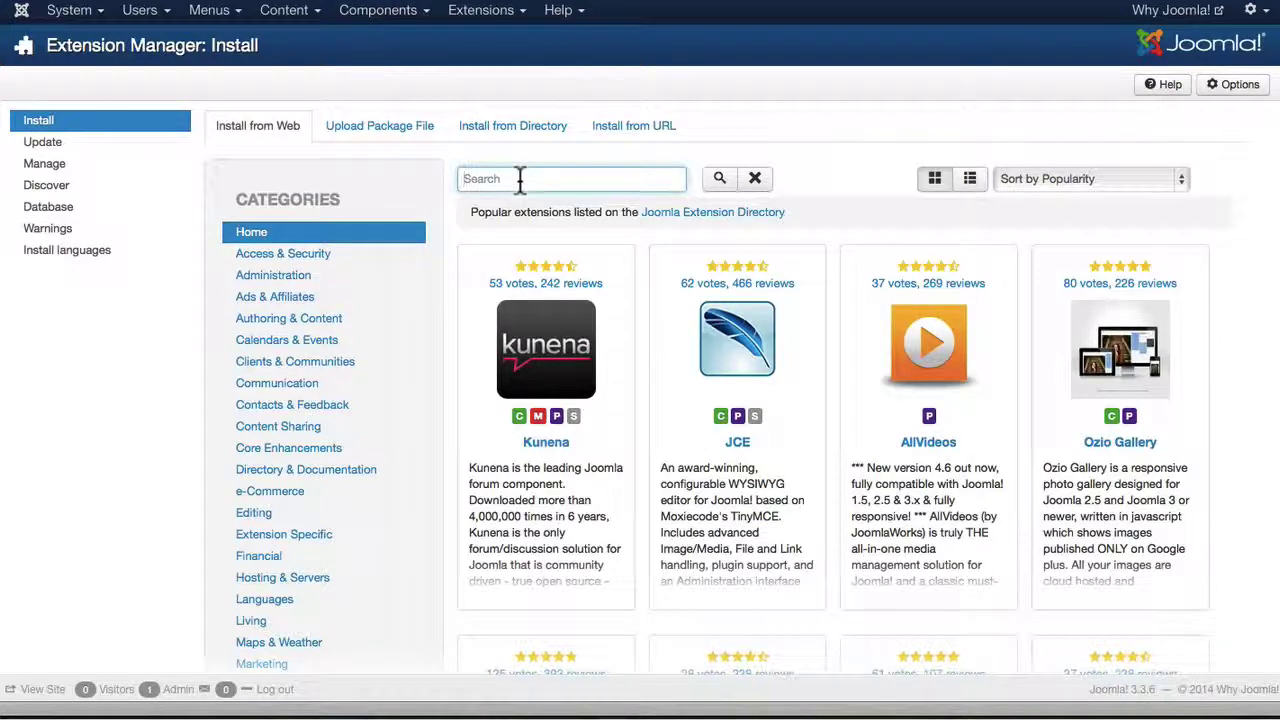
type("calenda")
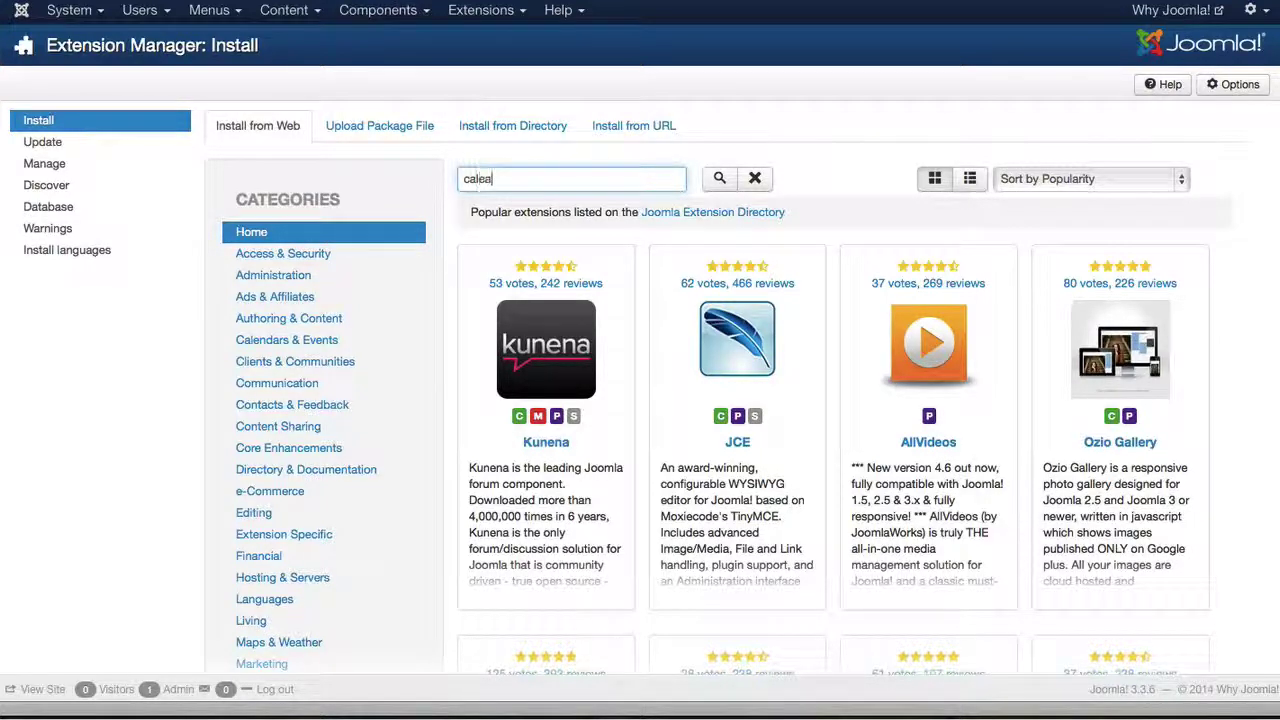
type("r")
key("Return")
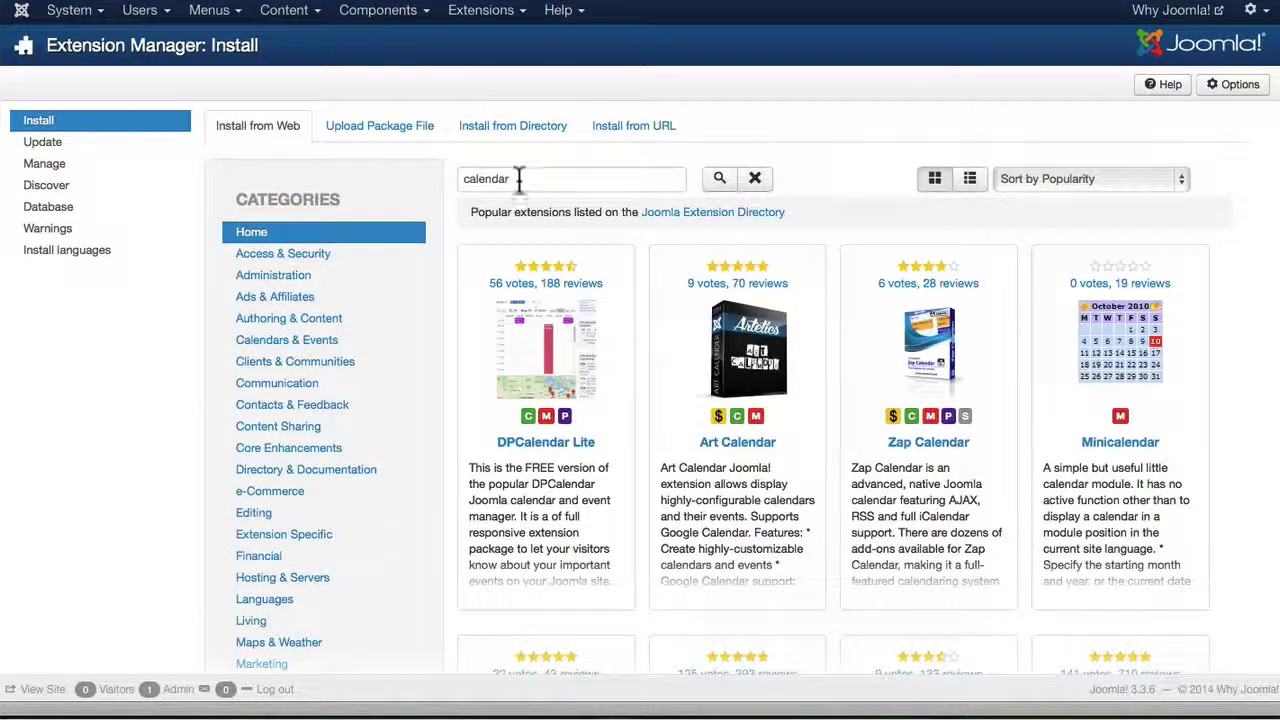
- Look through the calendar search results, comparing the extensions' ratings, types and descriptions
scroll(748, 345, "down", 5)
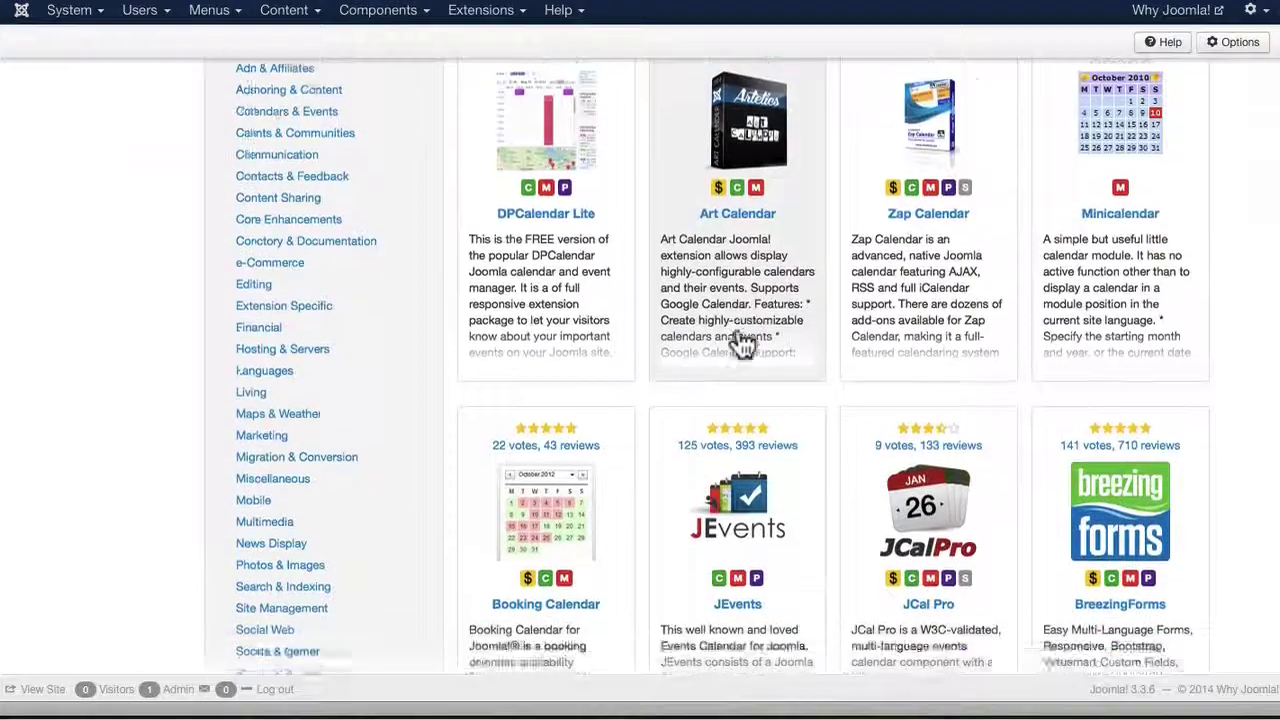
scroll(740, 344, "down", 1)
scroll(730, 320, "up", 6)
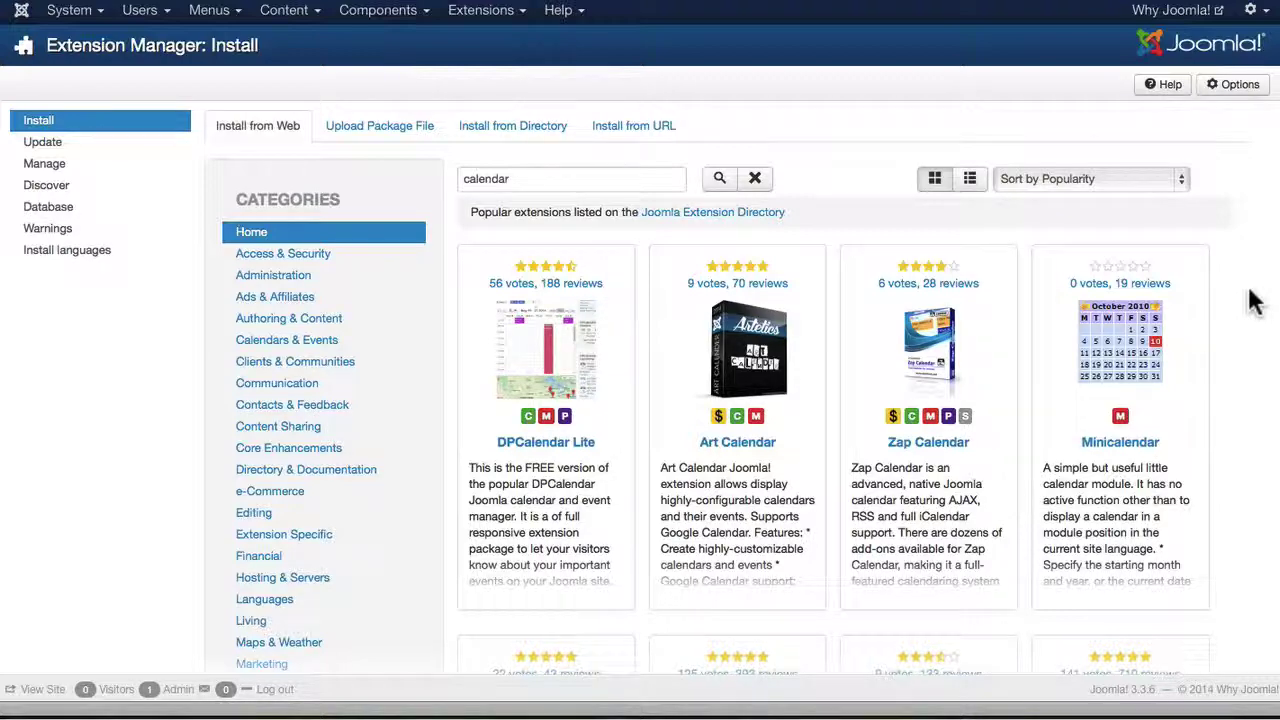
scroll(1255, 302, "down", 2)
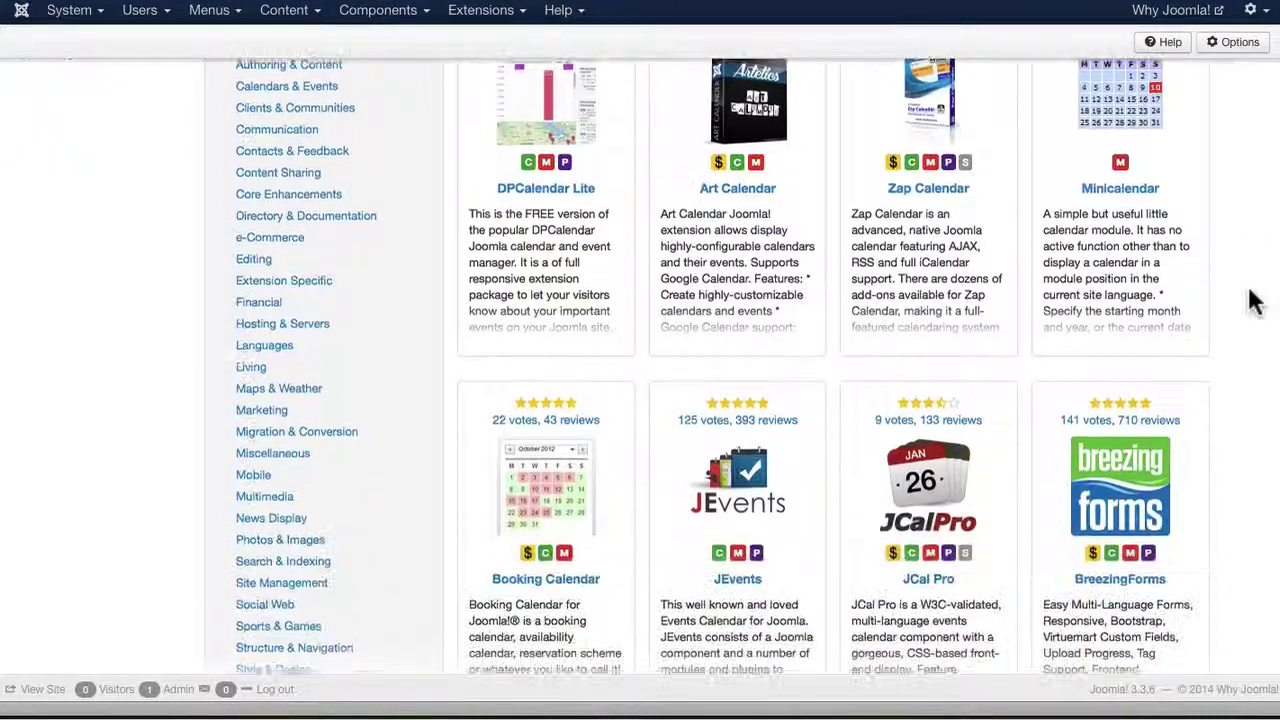
scroll(1255, 302, "down", 2)
scroll(1255, 302, "down", 1)
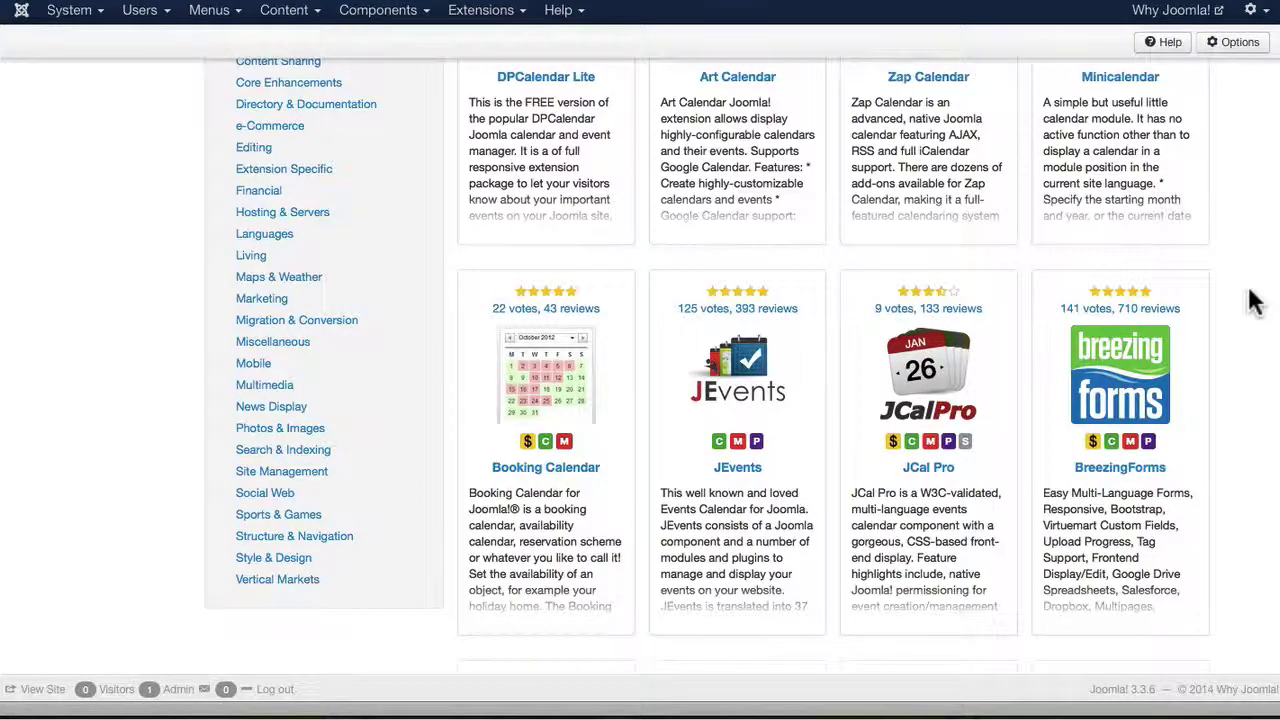
scroll(1255, 302, "down", 4)
scroll(1255, 302, "down", 1)
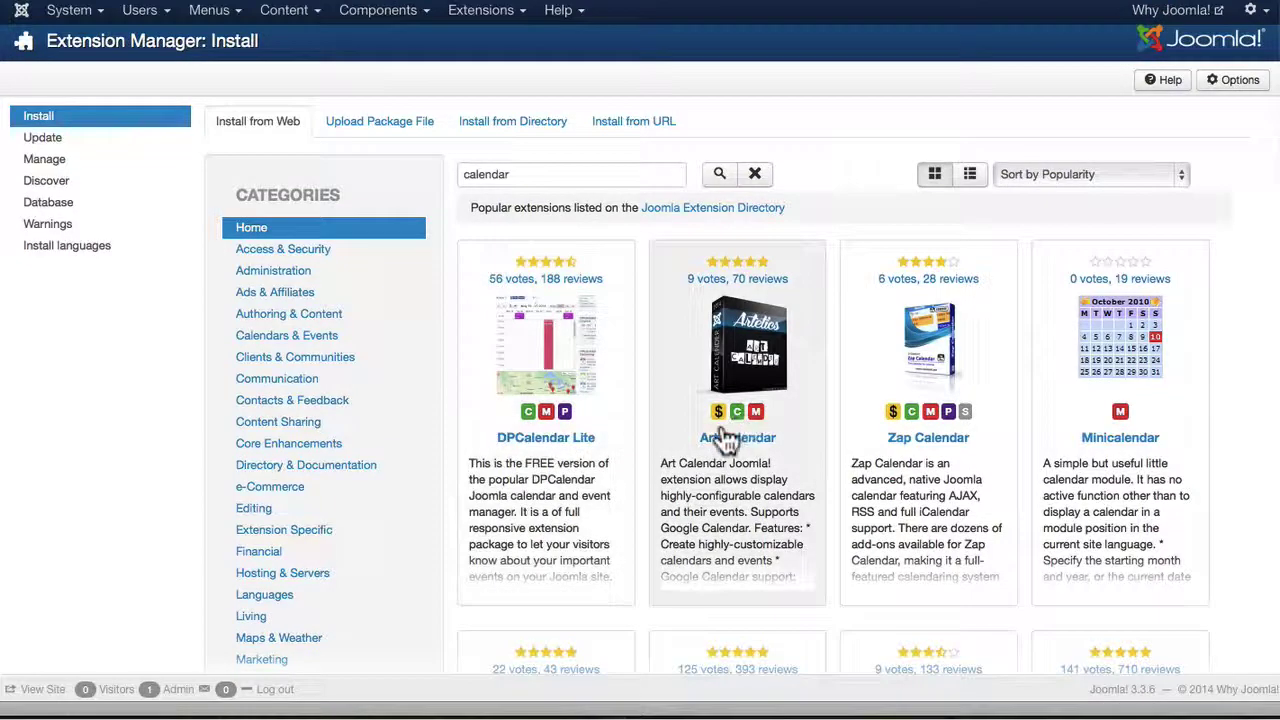
- Install the JEvents extension from the calendar search results and open its configuration page
scroll(727, 440, "down", 7)
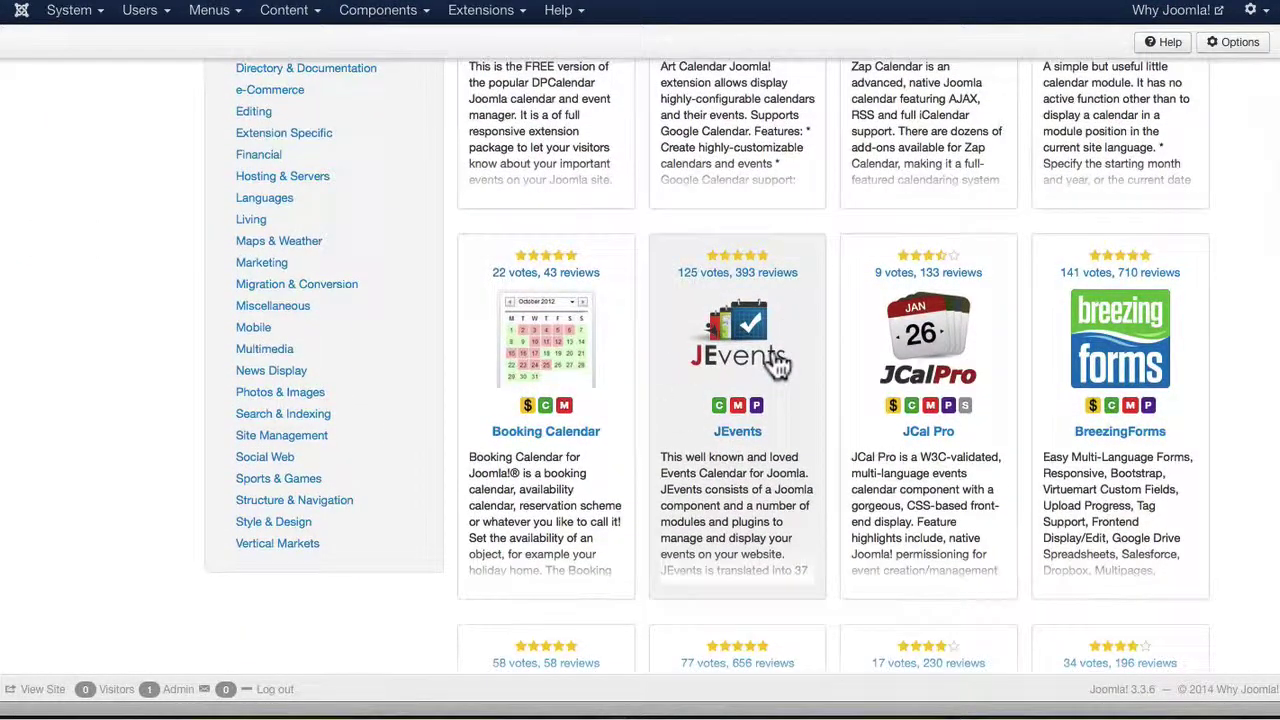
left_click(737, 434)
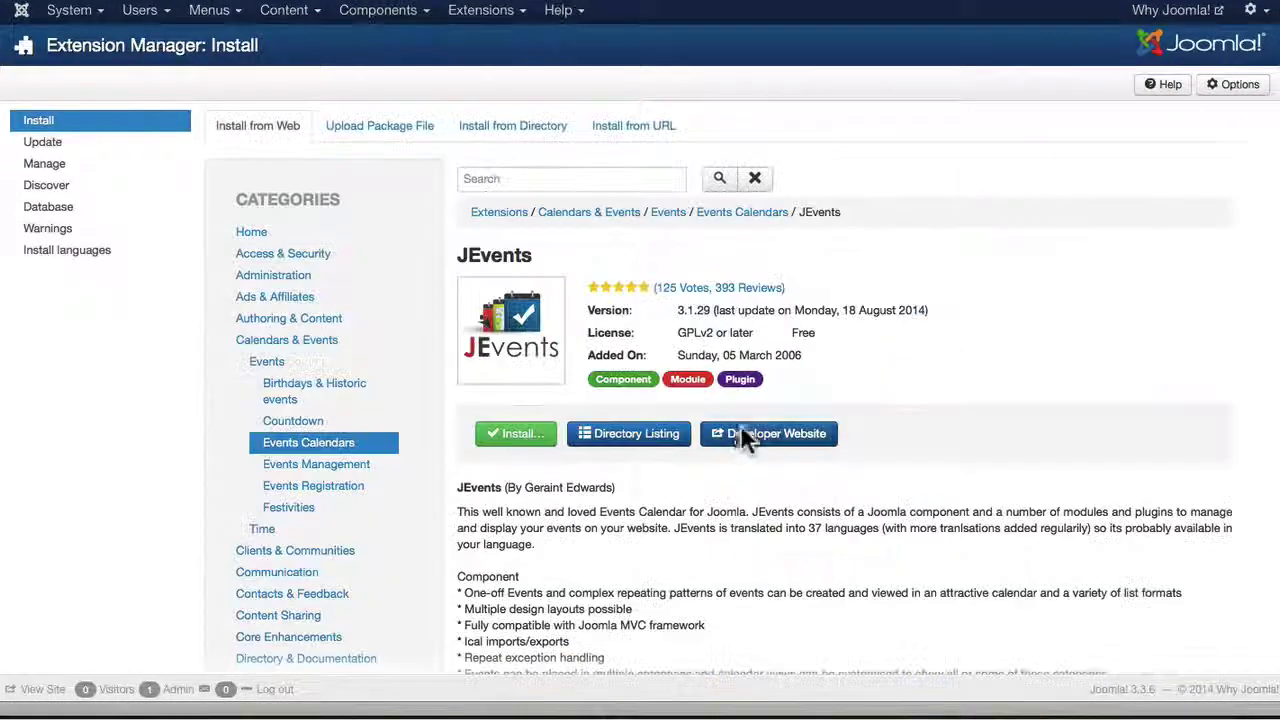
left_click(510, 434)
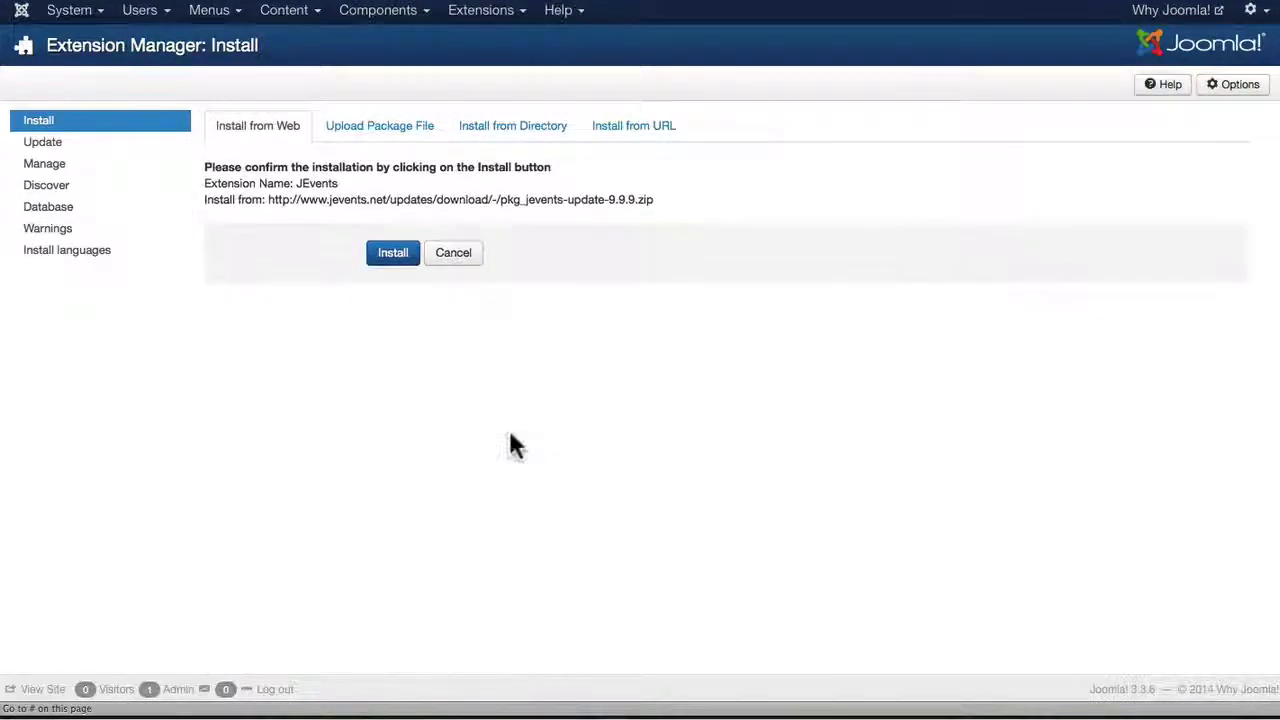
left_click(393, 253)
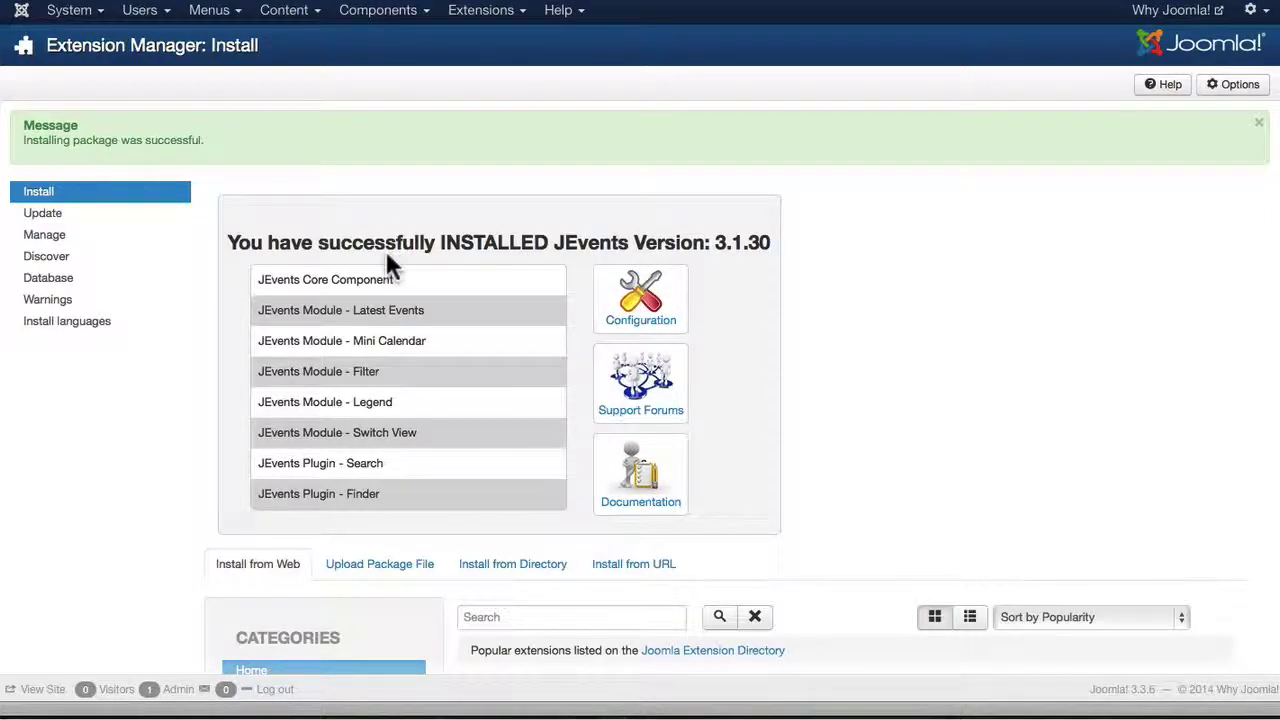
left_click(660, 305)
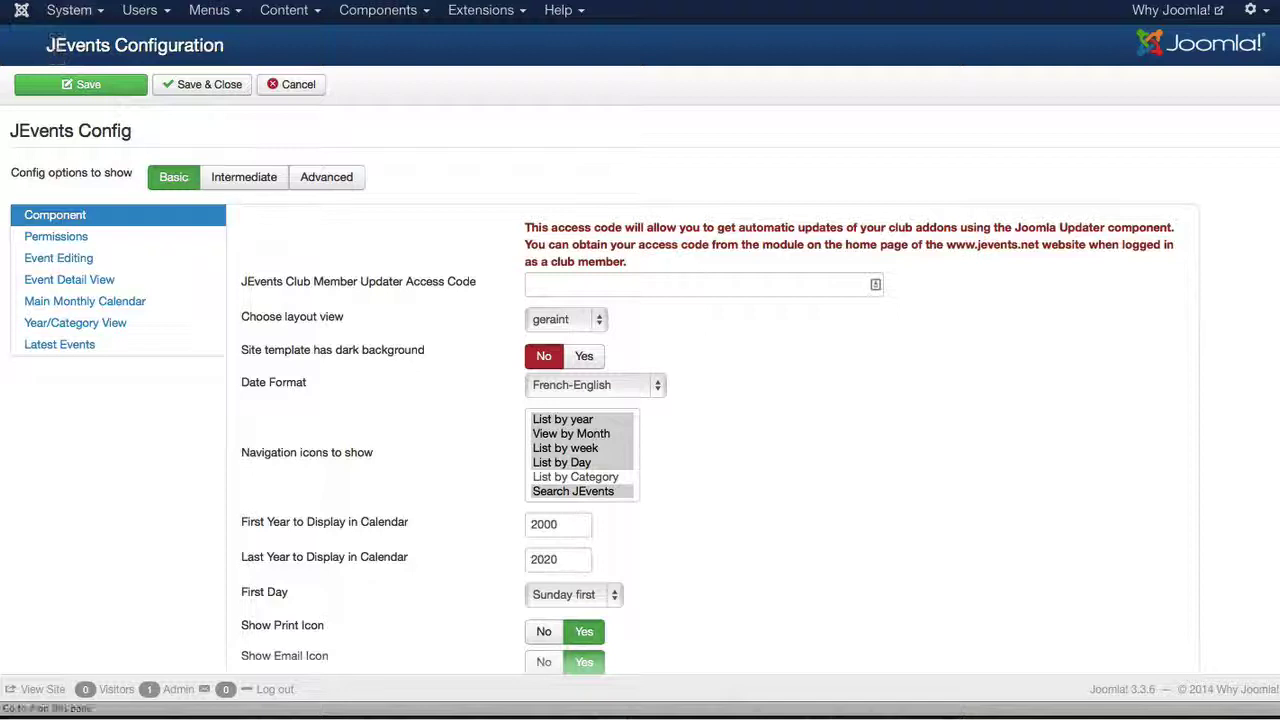
- Show the available extension management tools
left_click(468, 14)
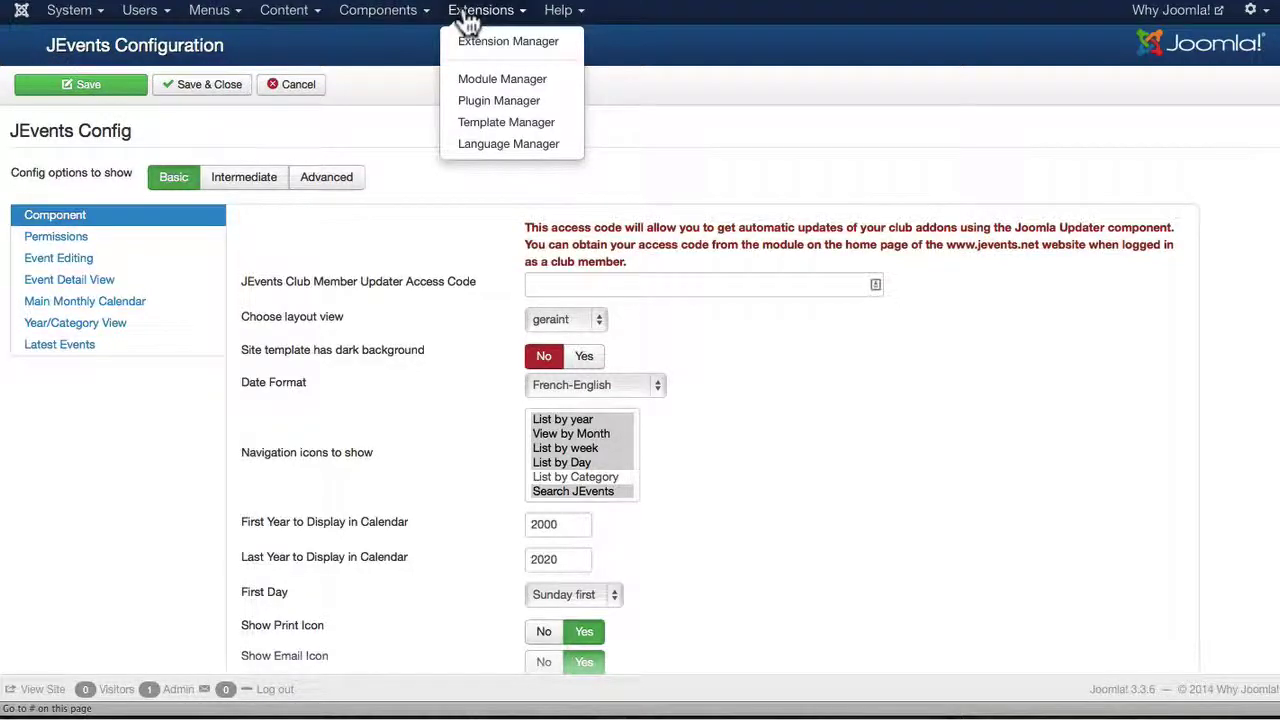